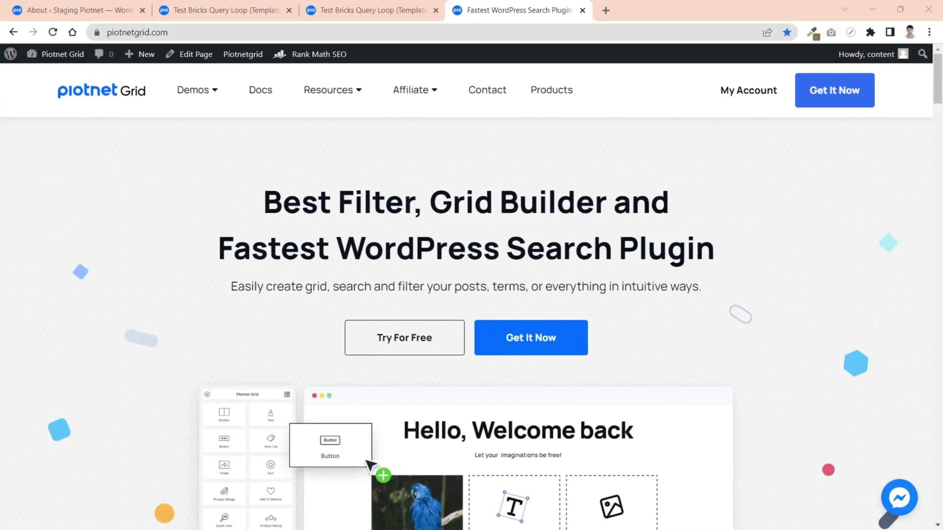
- Read the Facet for Bricks guide in the Piotnet Grid docs, then go to the Test Bricks Query Loop page
left_click(261, 101)
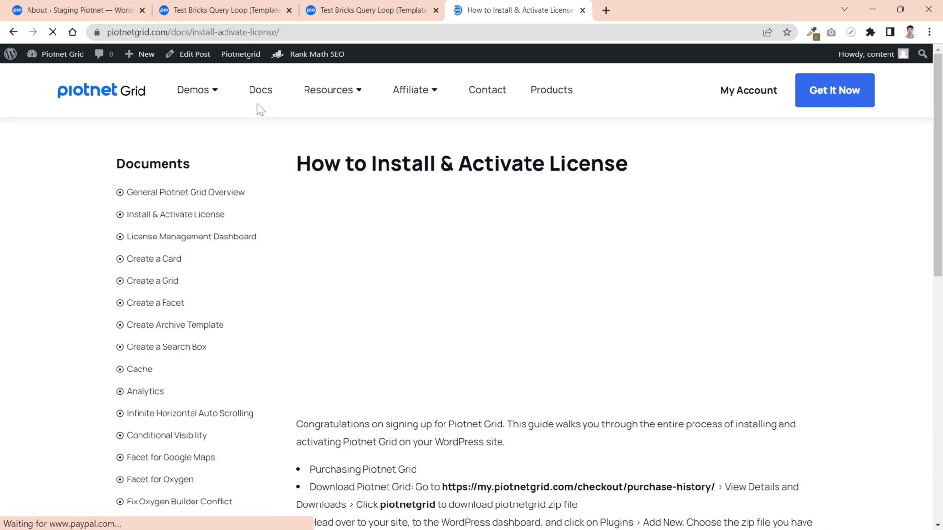
scroll(198, 343, "down", 3)
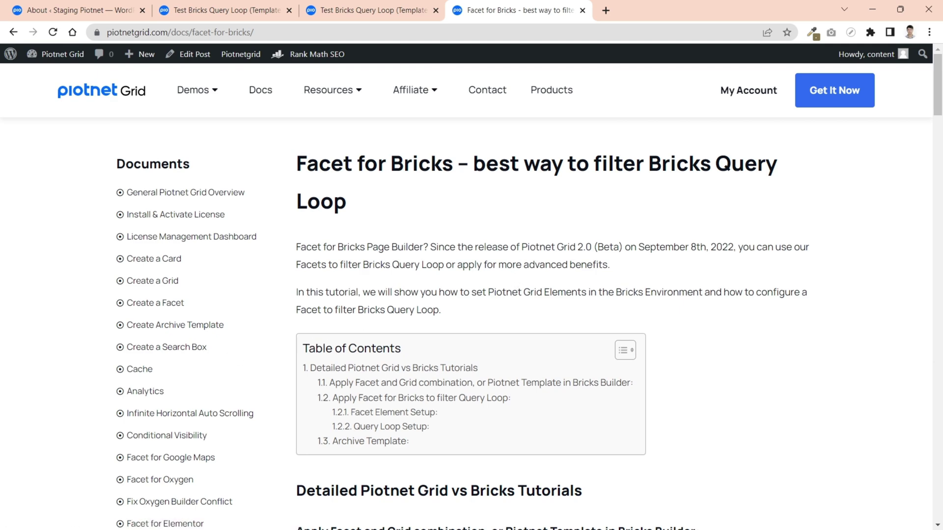
left_click_drag(522, 248, 592, 248)
left_click(666, 270)
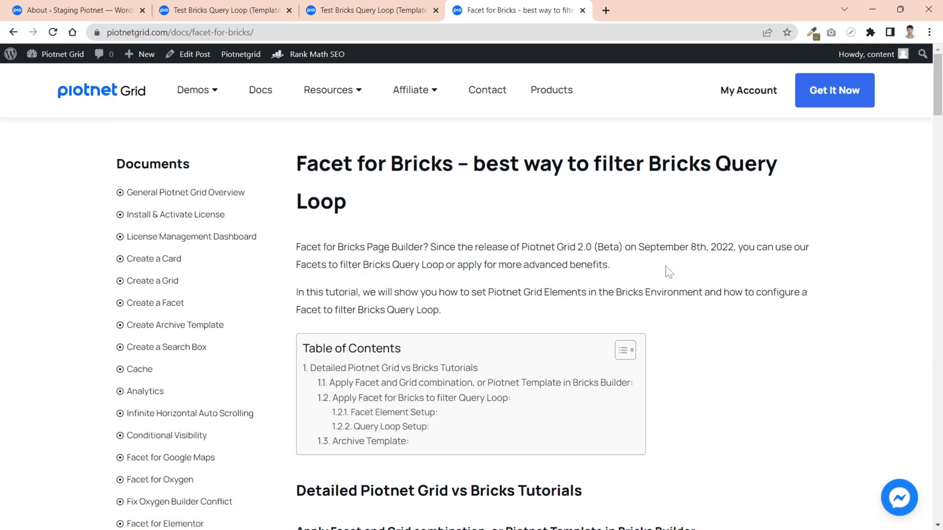
scroll(676, 284, "down", 6)
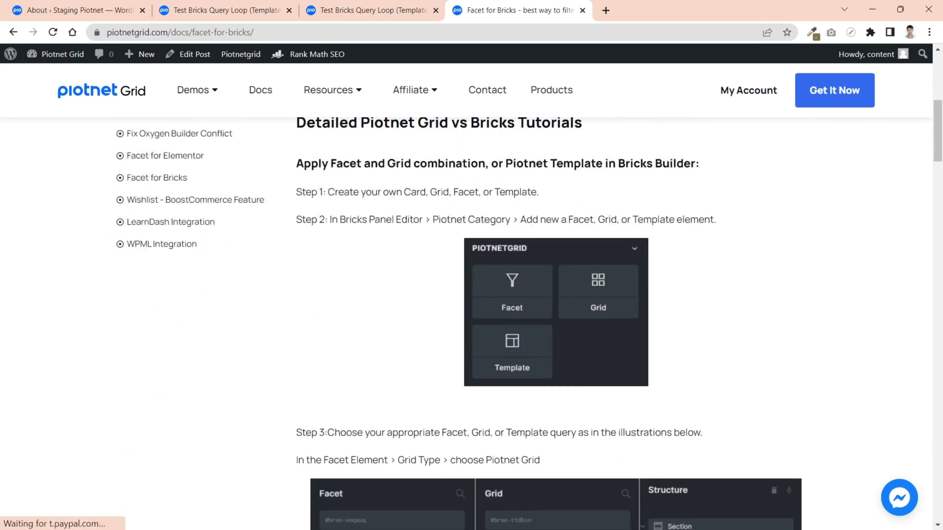
left_click(373, 9)
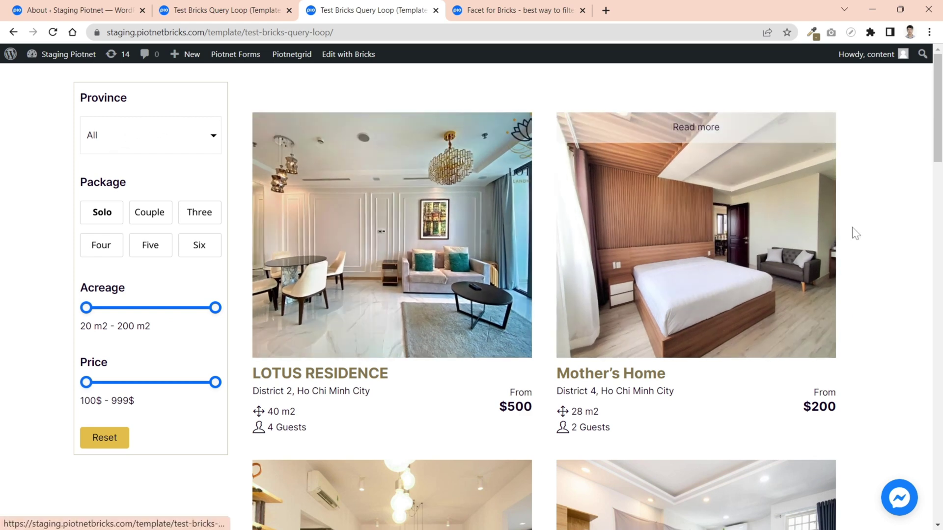
mouse_move(937, 165)
left_mouse_down()
mouse_move(939, 251)
mouse_move(938, 150)
left_mouse_up()
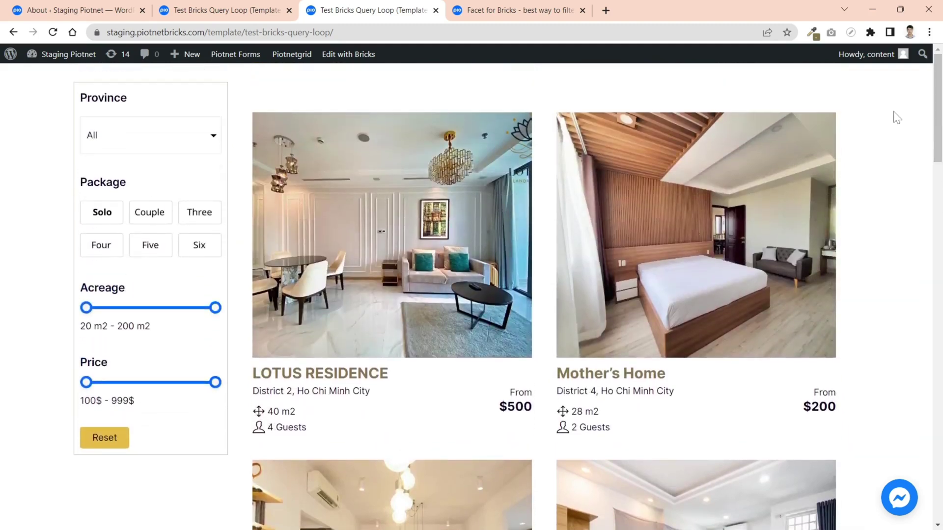
left_click(217, 142)
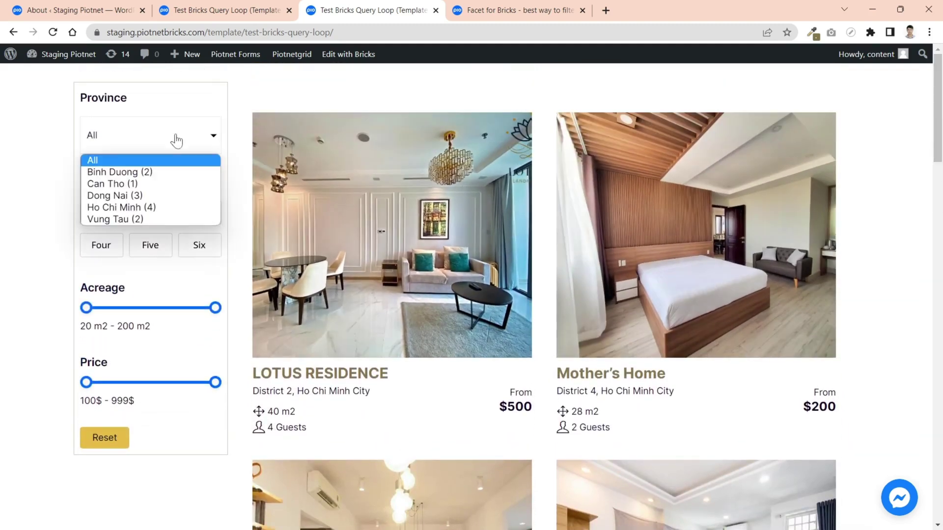
left_click(161, 171)
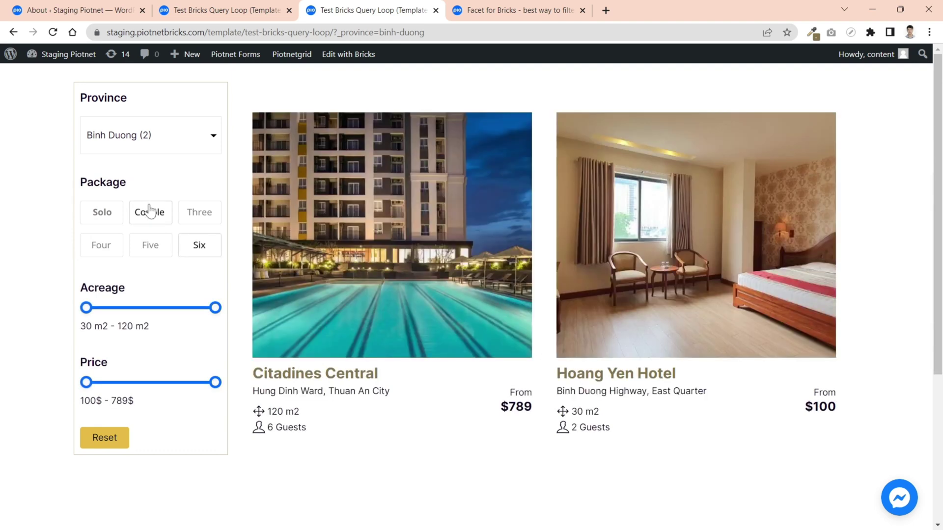
left_click(149, 221)
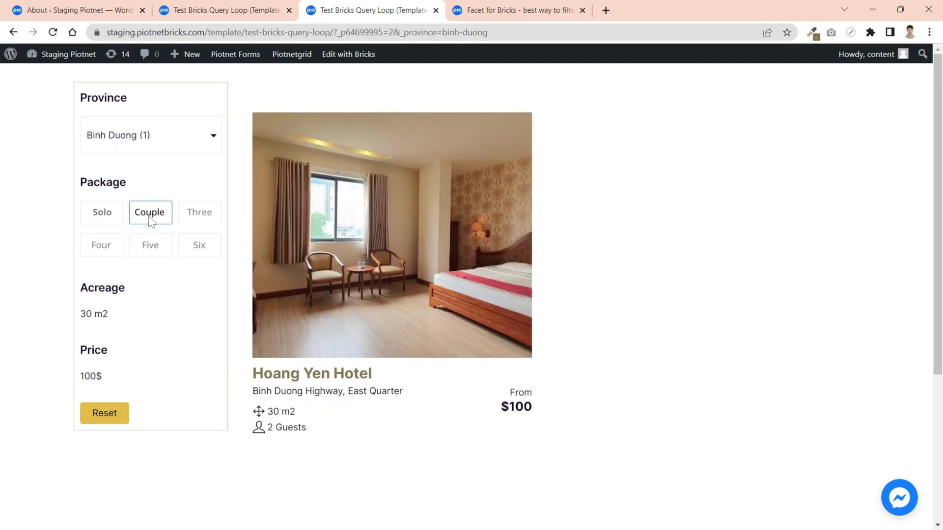
left_click(104, 413)
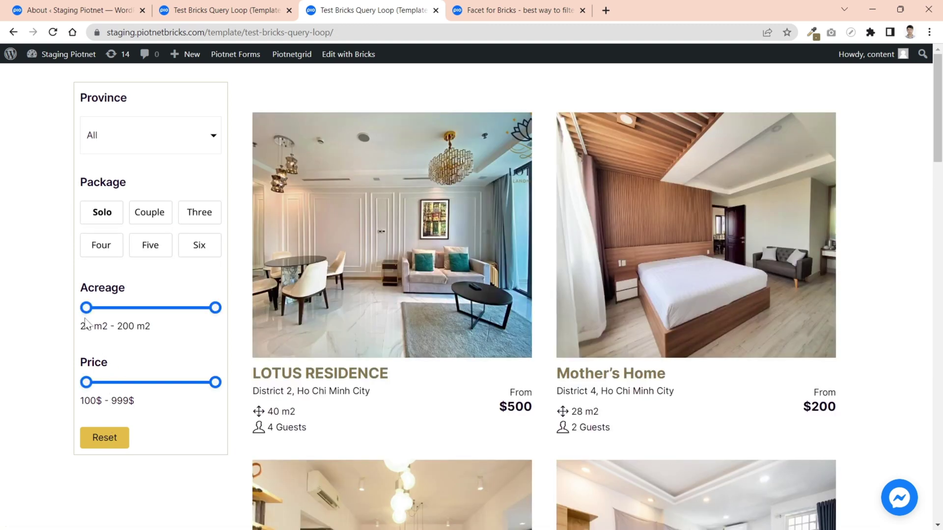
left_click_drag(88, 309, 129, 309)
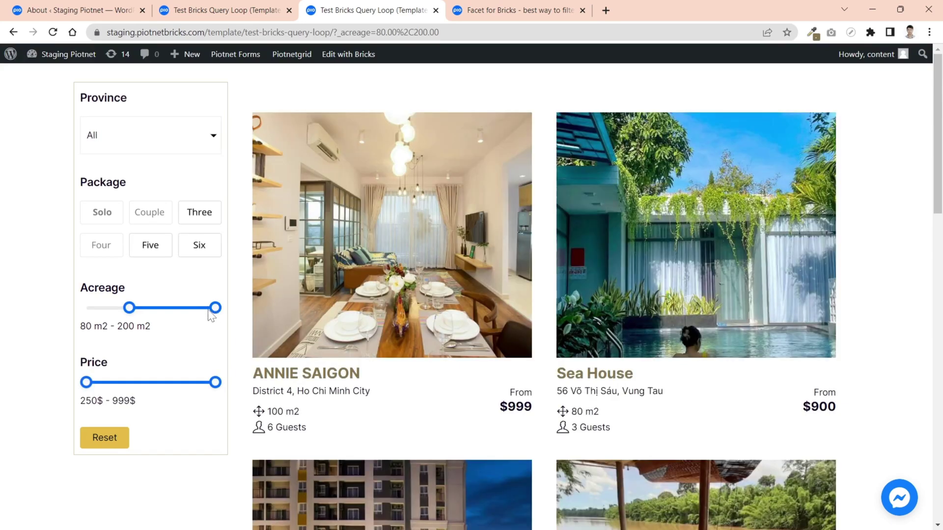
left_click_drag(214, 308, 180, 309)
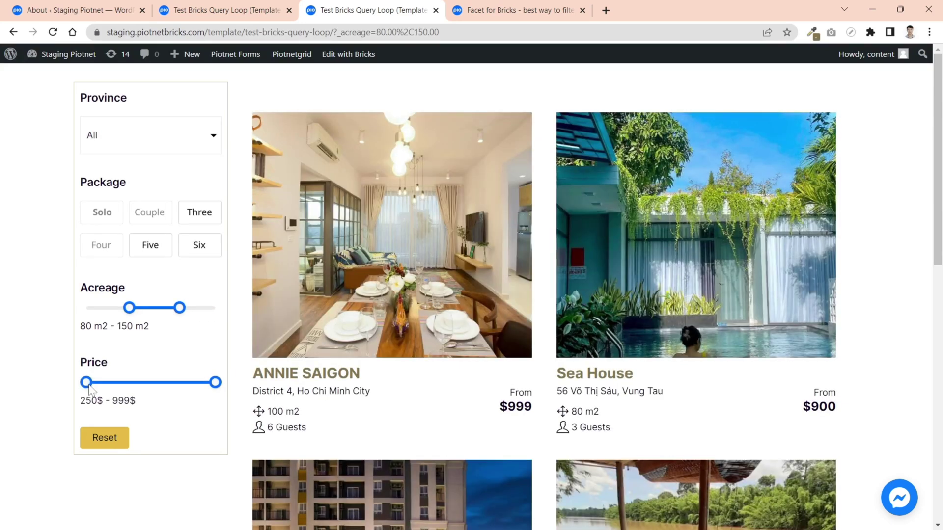
left_click_drag(88, 384, 198, 386)
left_click(158, 415)
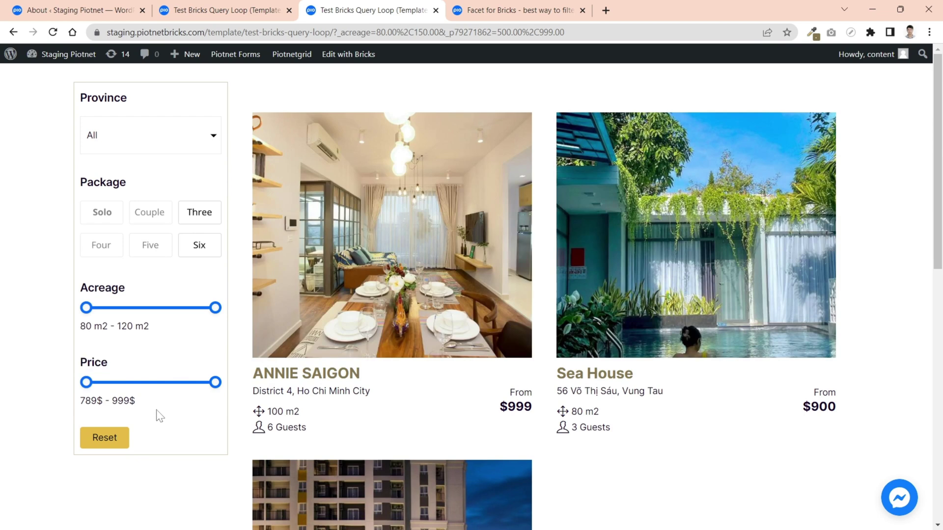
left_click(120, 447)
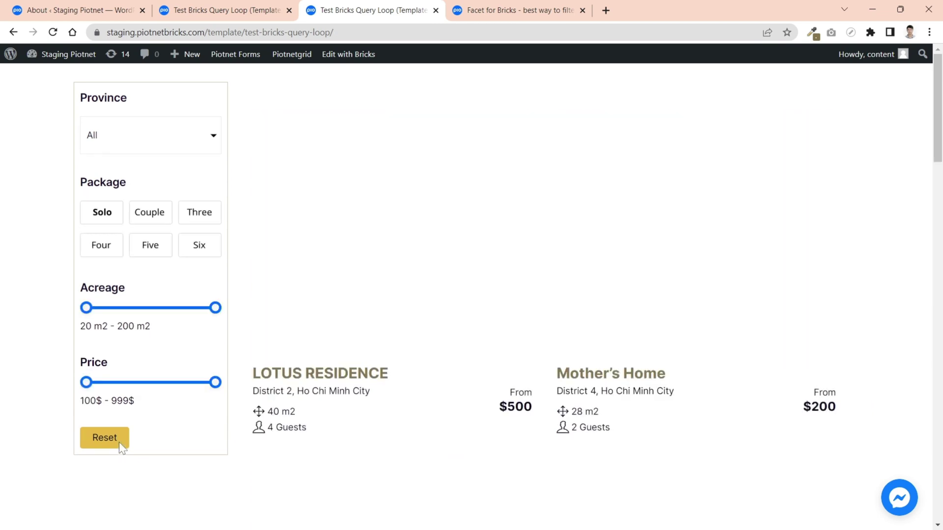
- Open the Filters facet in the Piotnet Grid editor and inspect the Province facet's settings
key("ctrl+1")
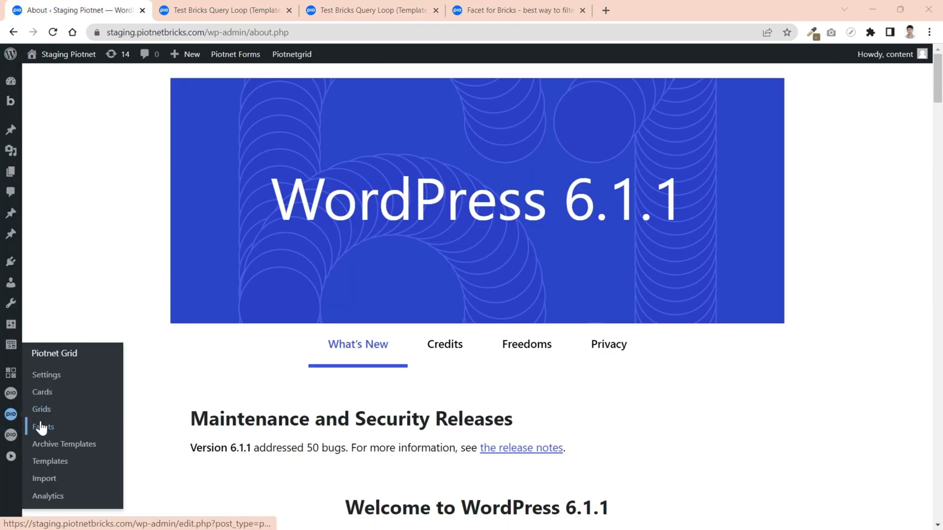
left_click(43, 430)
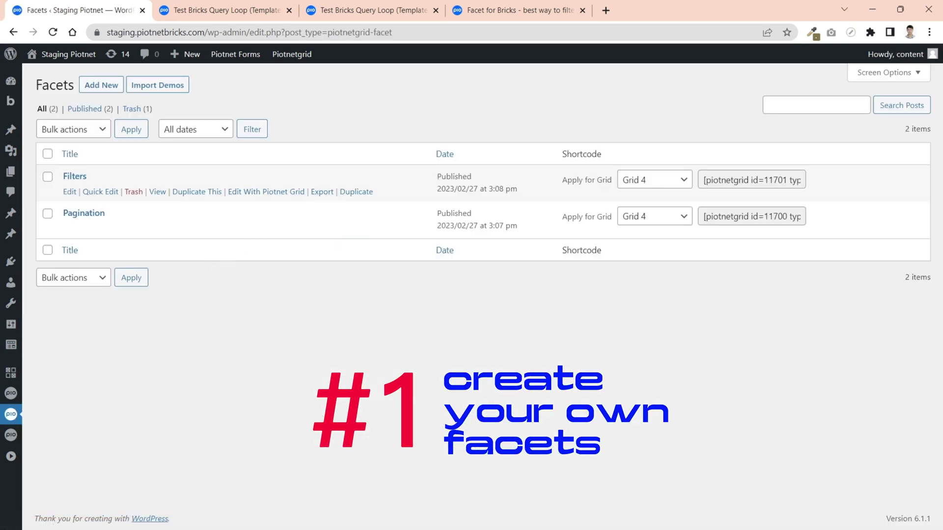
left_click(286, 194)
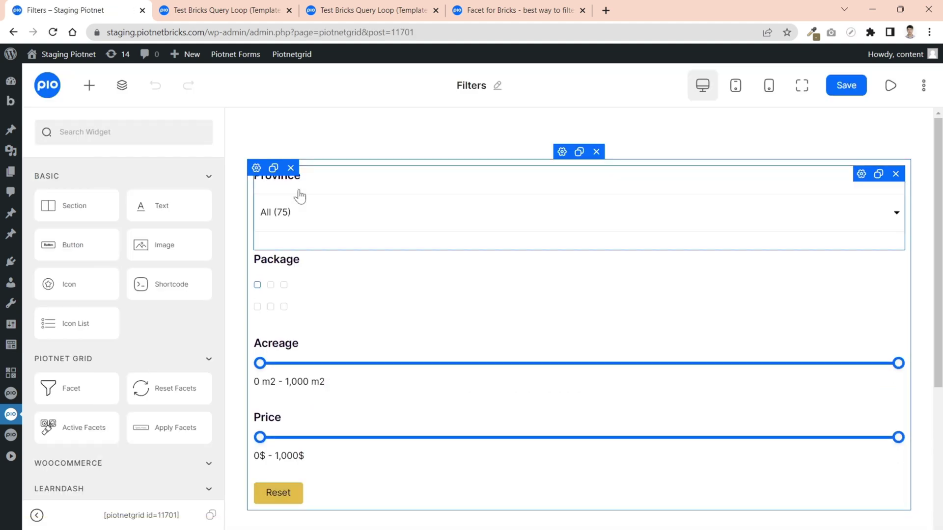
left_click(860, 175)
scroll(259, 304, "down", 3)
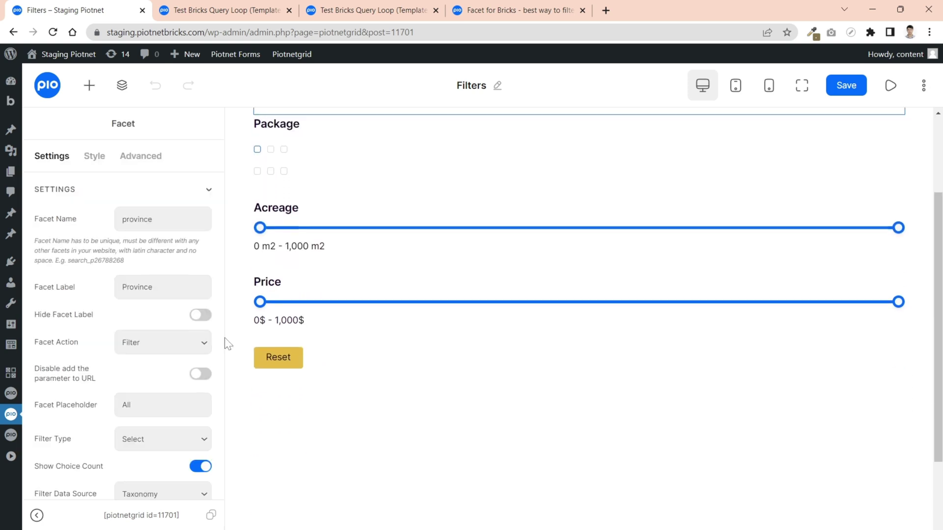
scroll(166, 366, "down", 3)
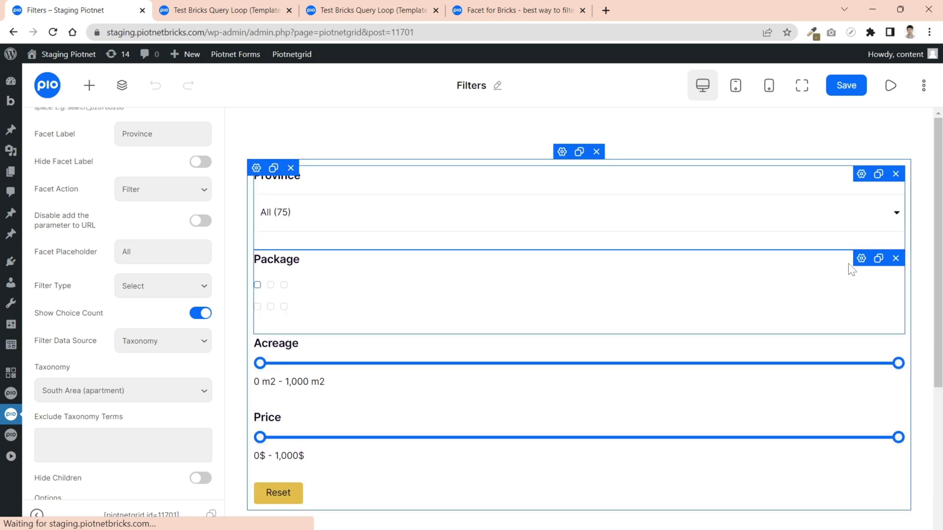
- Inspect the Package and Acreage facet settings, then return to the Bricks template
left_click(860, 261)
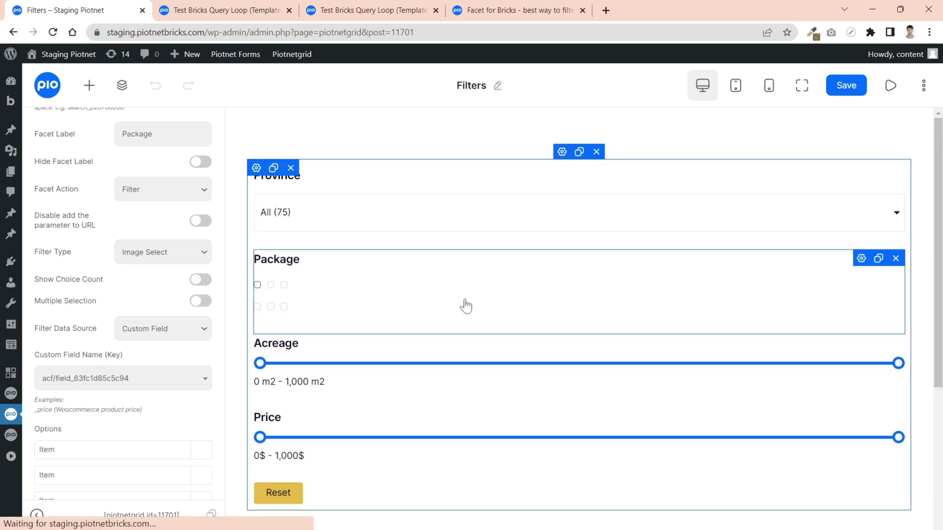
scroll(158, 297, "down", 2)
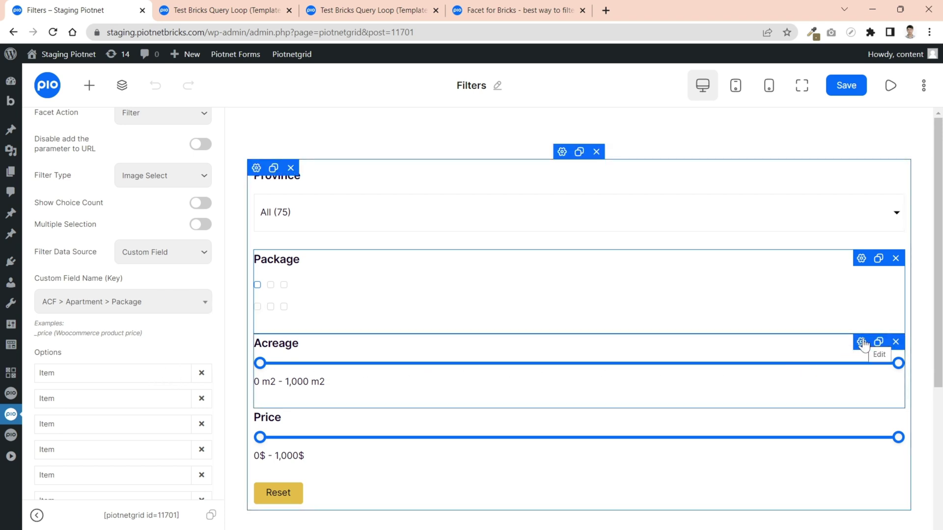
left_click(861, 342)
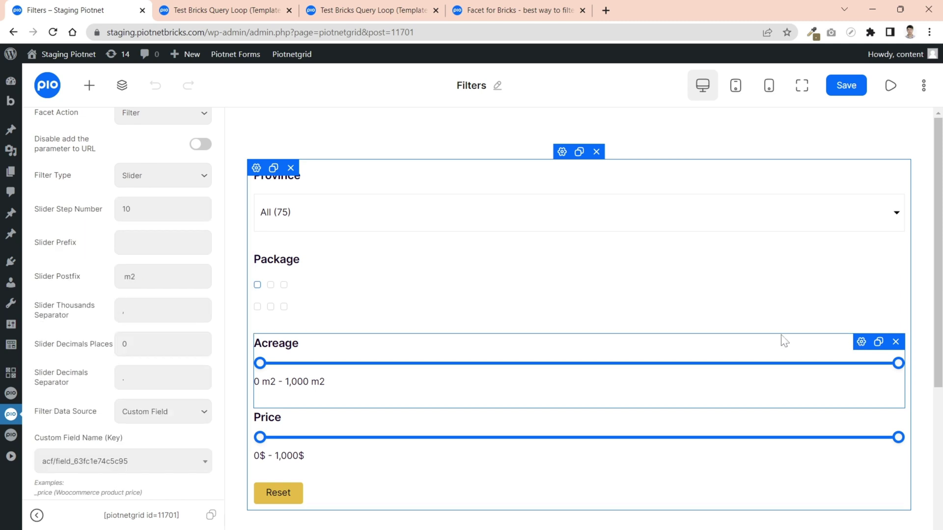
scroll(123, 304, "up", 2)
scroll(154, 271, "up", 3)
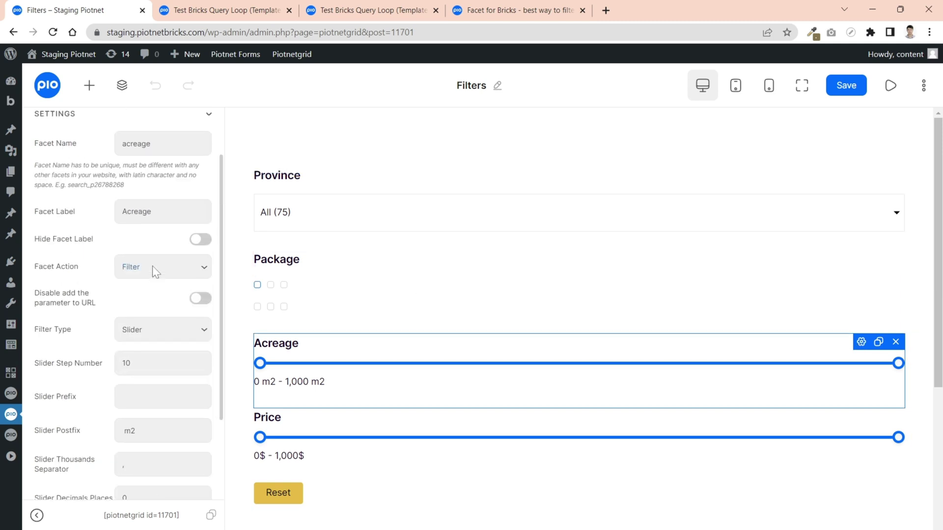
left_click(223, 13)
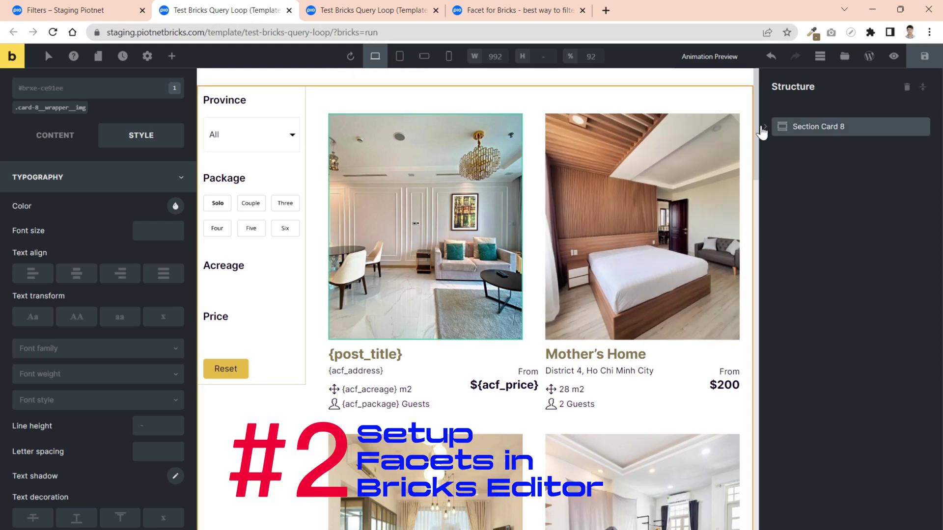
- Expand Section Card 8 in Structure, collapse the Query Loop's children, and bring up the Facet element's actions
left_click(765, 129)
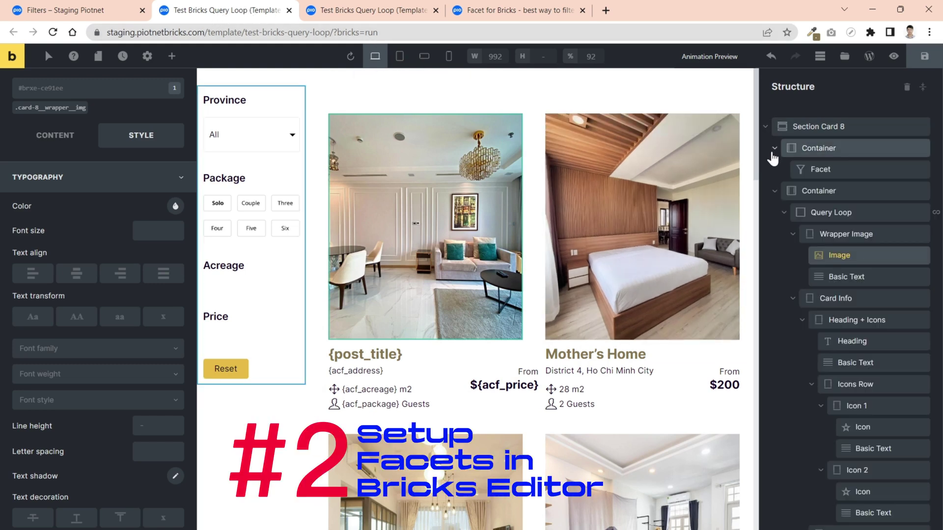
left_click(775, 191)
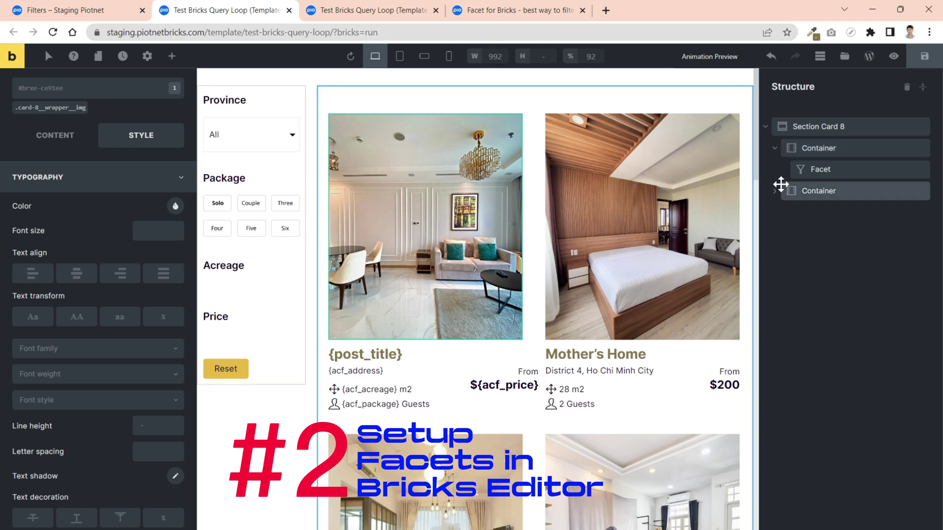
left_click(776, 191)
left_click(784, 214)
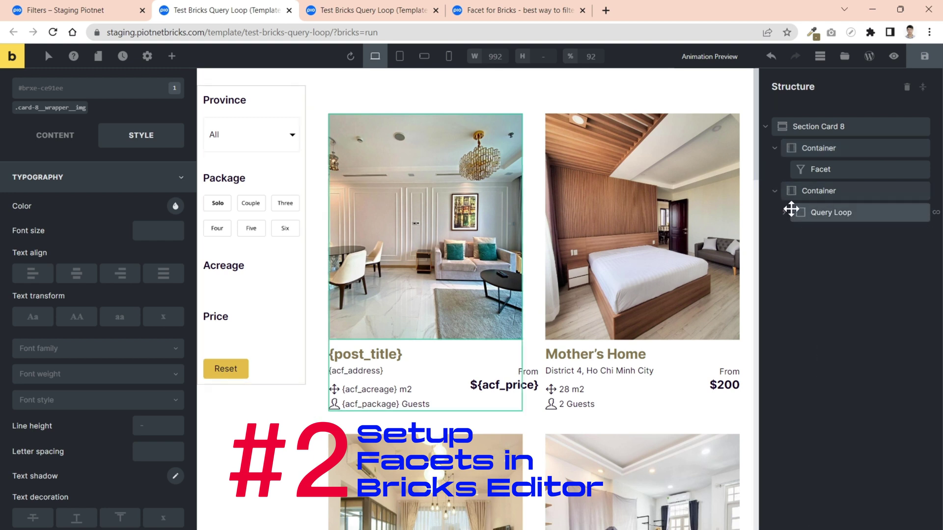
left_click(808, 172)
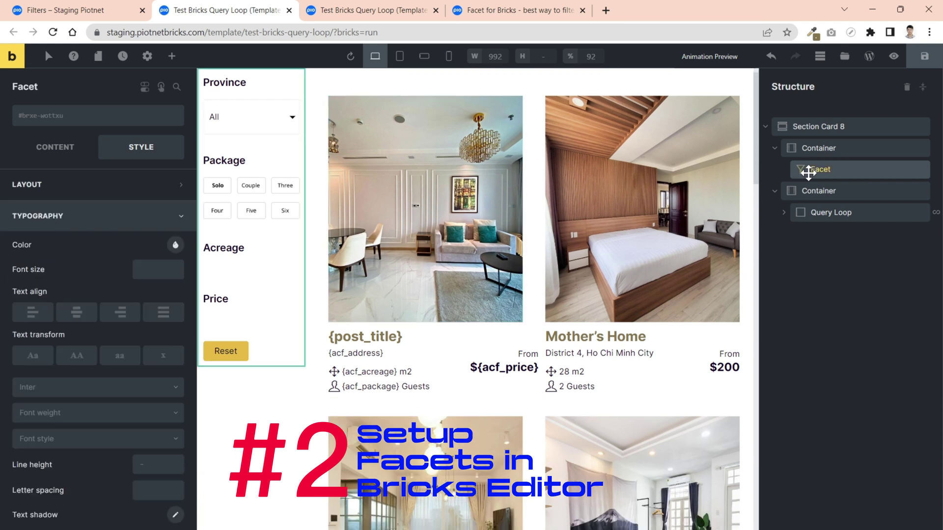
right_click(808, 173)
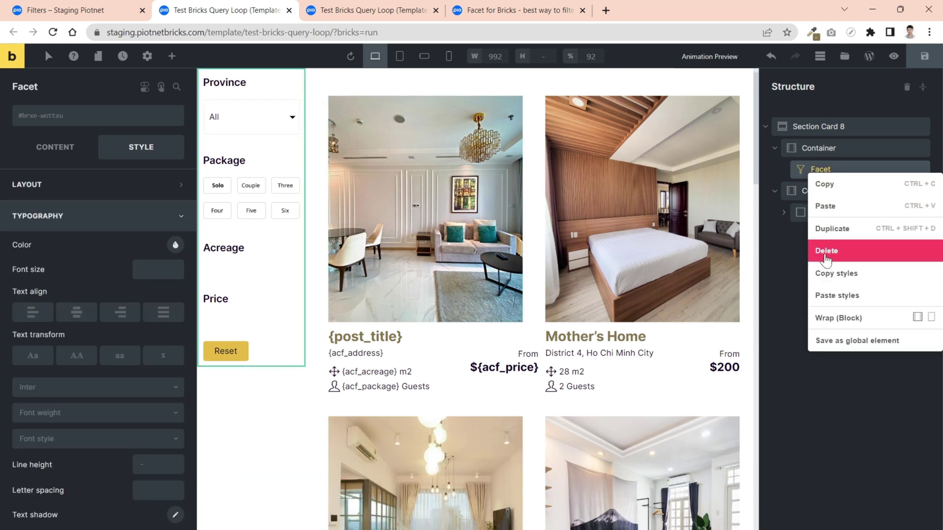
- Delete the old Facet and add a new Facet element into the first Container
left_click(827, 250)
left_click(827, 157)
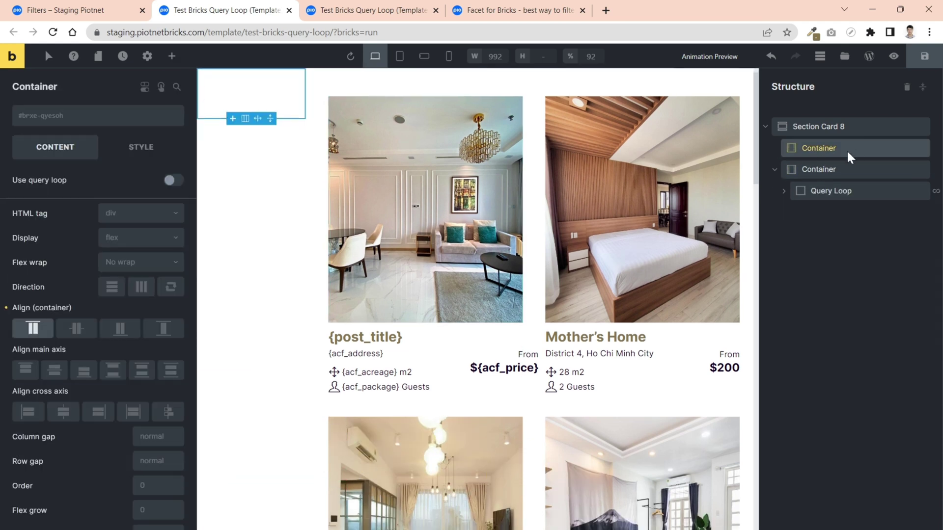
left_click(171, 57)
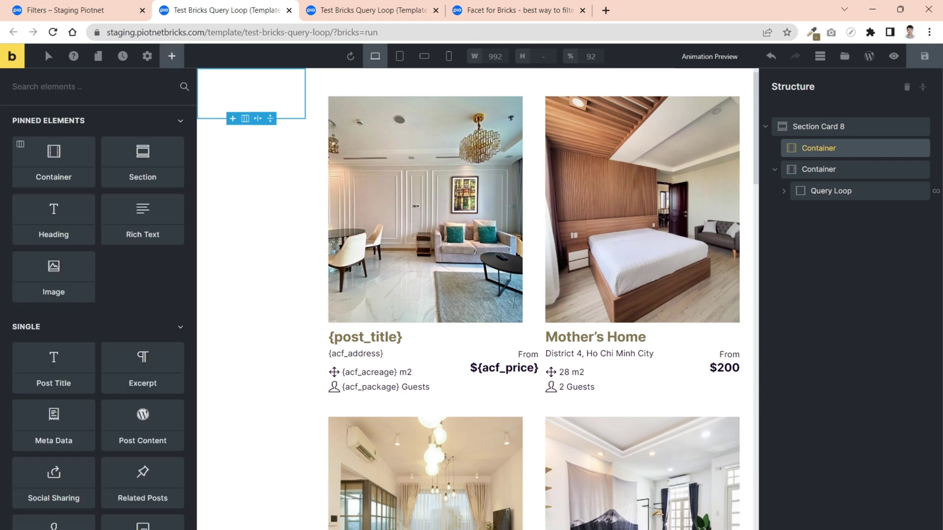
type("facet")
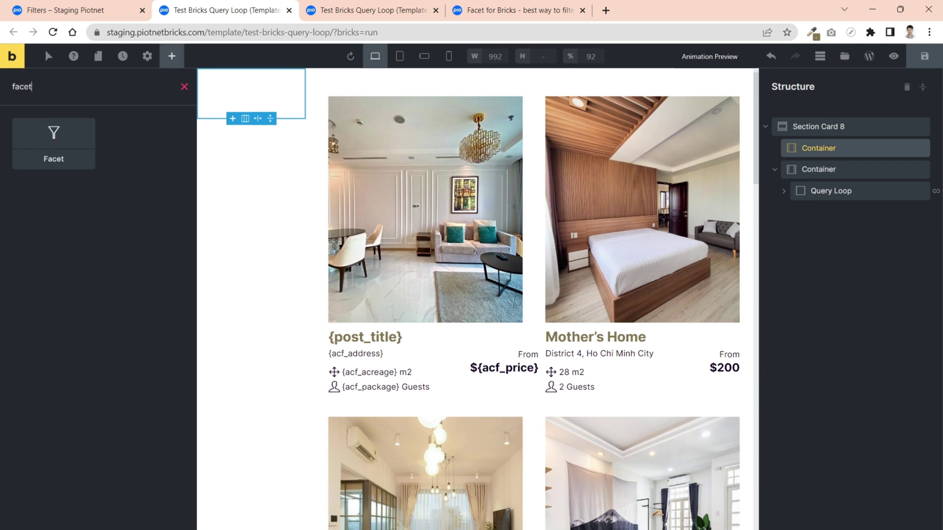
left_click(54, 156)
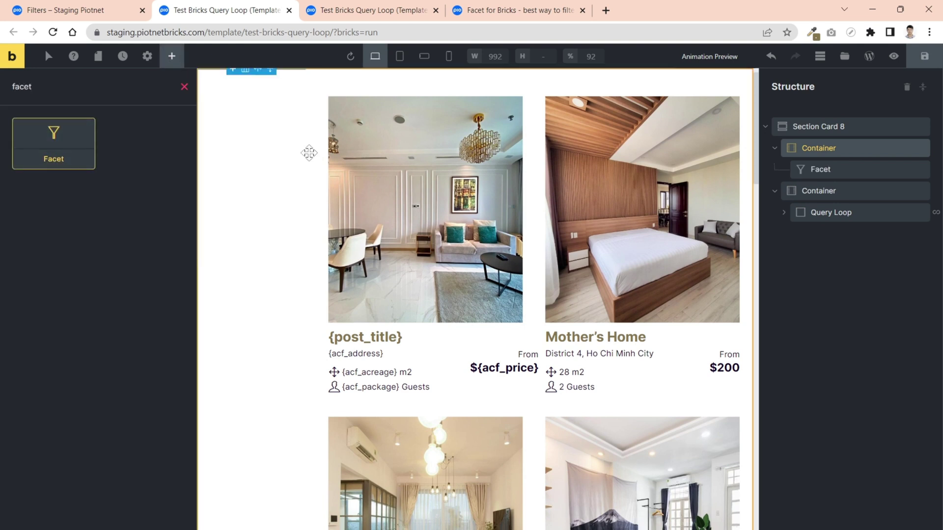
- Select the new Facet, after checking the listings Container and Query Loop settings
left_click(819, 177)
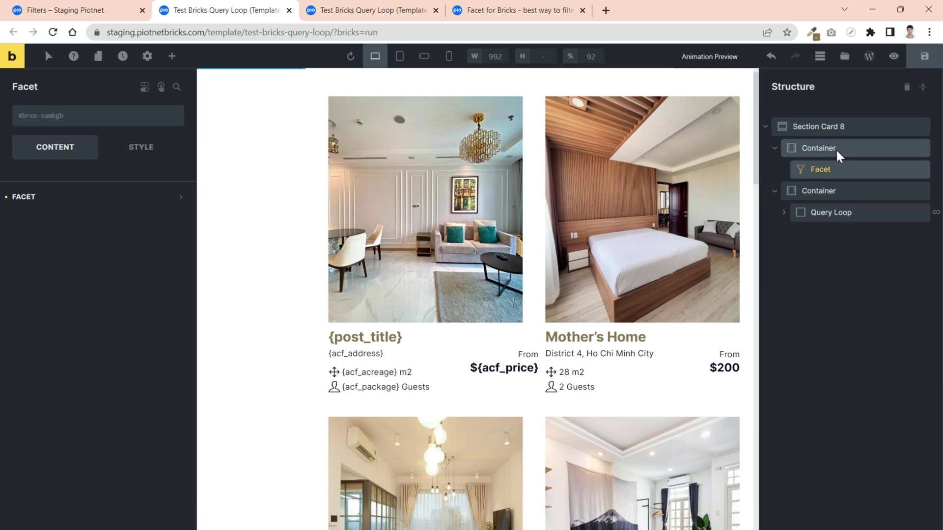
left_click(864, 192)
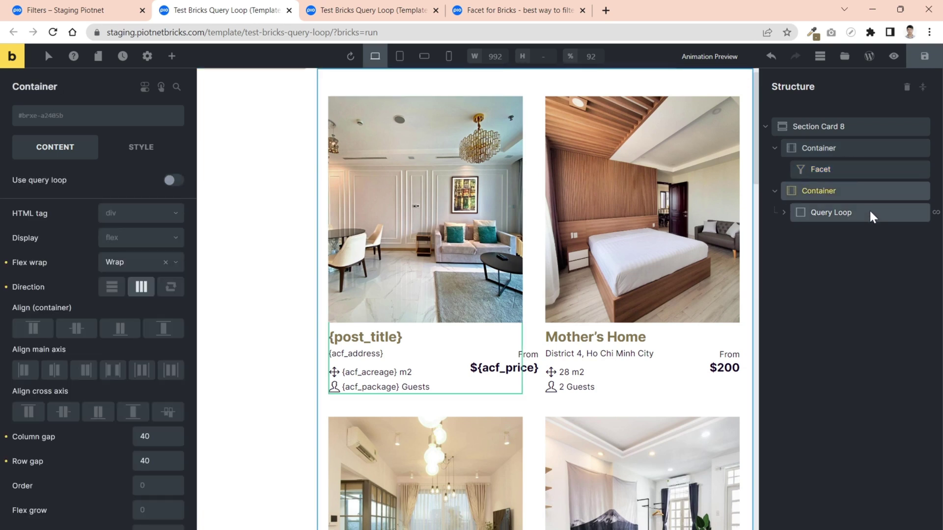
left_click(872, 216)
left_click(868, 177)
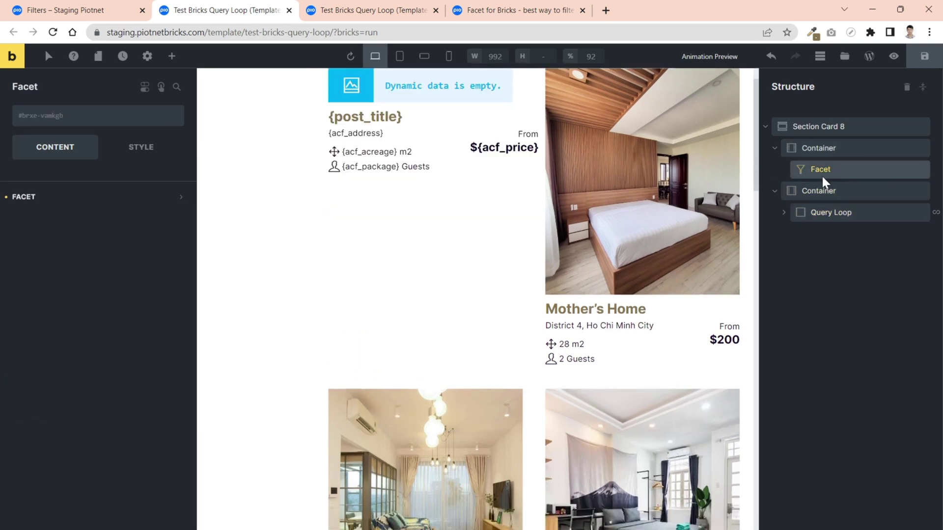
- Set the Facet to the Filters facet, Bricks Element grid type and Query Loop query, cache off
left_click(129, 211)
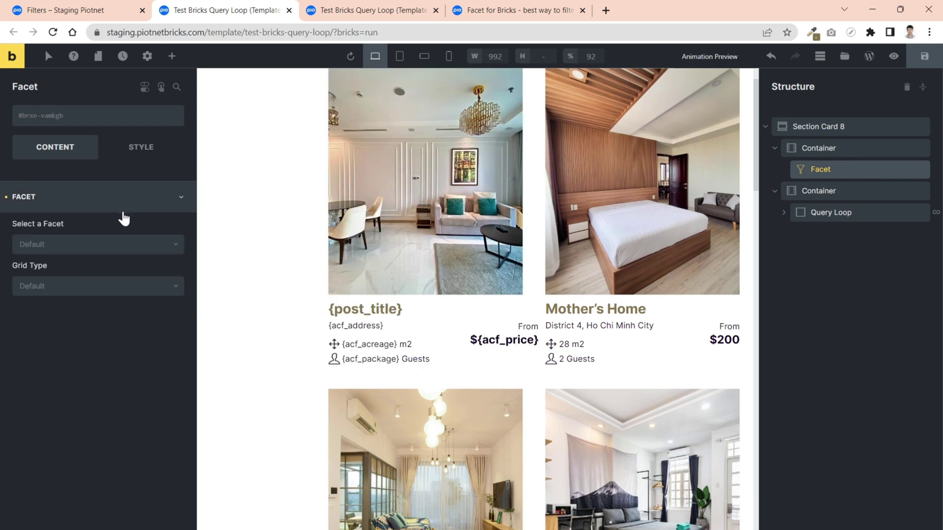
left_click(92, 248)
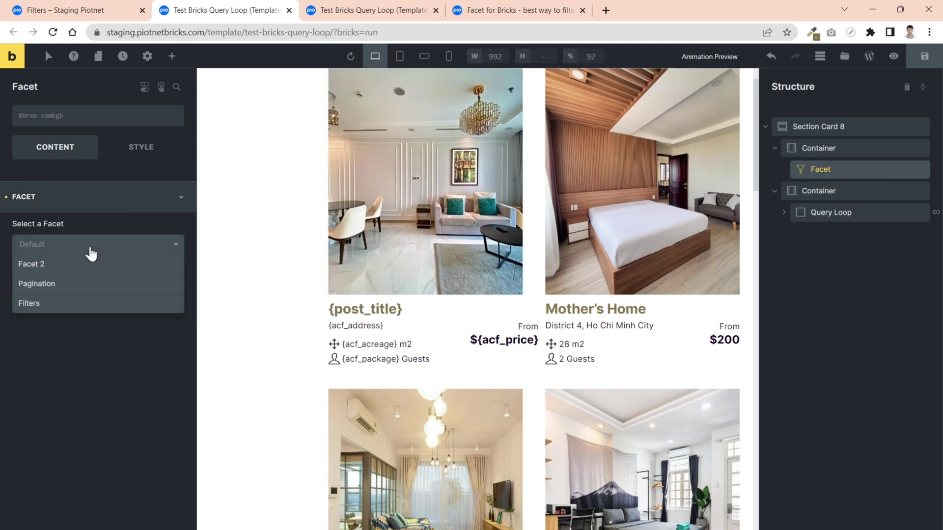
left_click(50, 306)
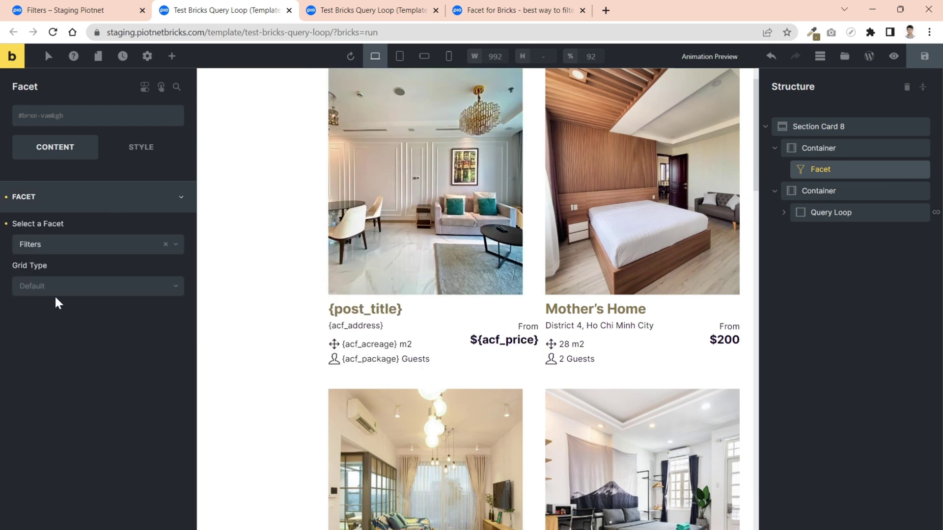
left_click(165, 294)
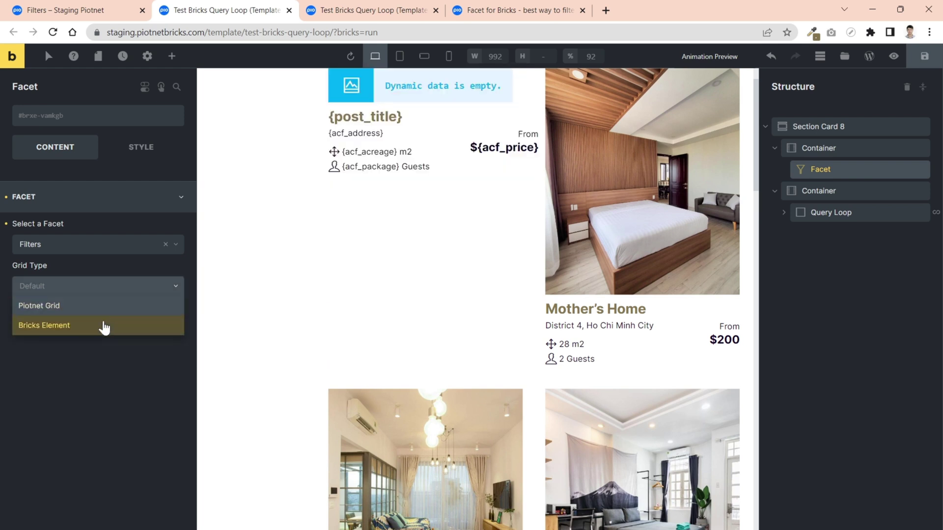
left_click(103, 325)
left_click(139, 320)
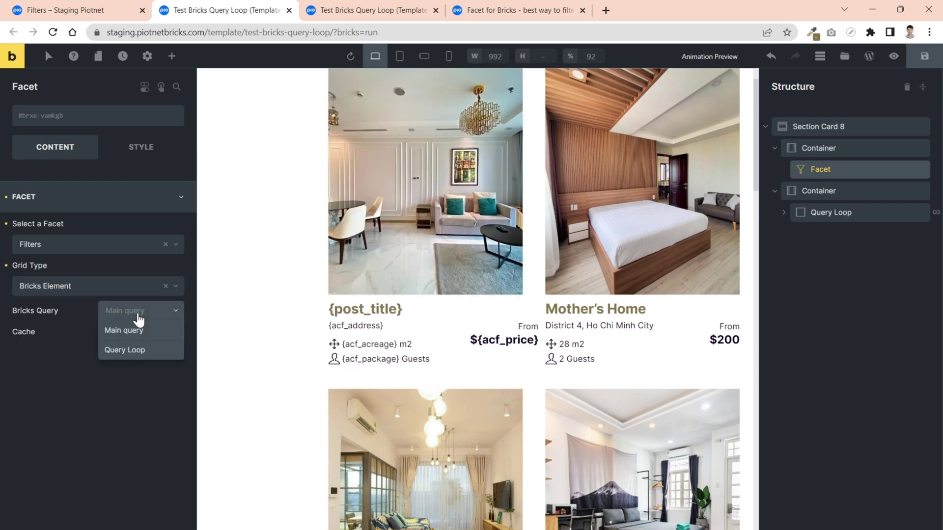
left_click(142, 351)
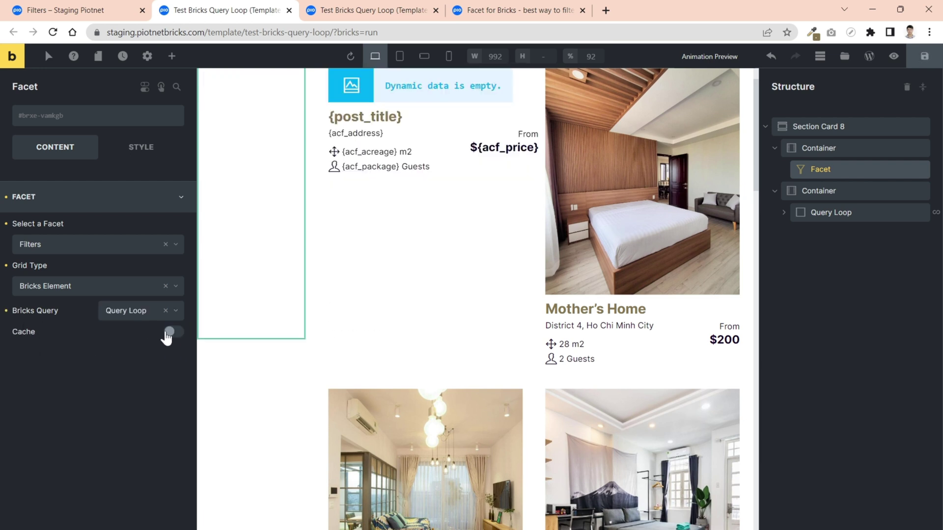
left_click(172, 332)
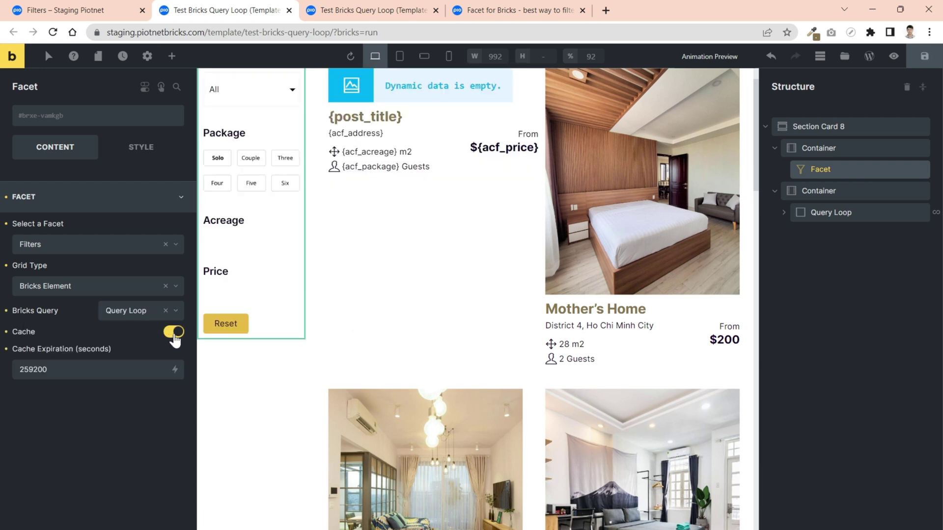
left_click(174, 336)
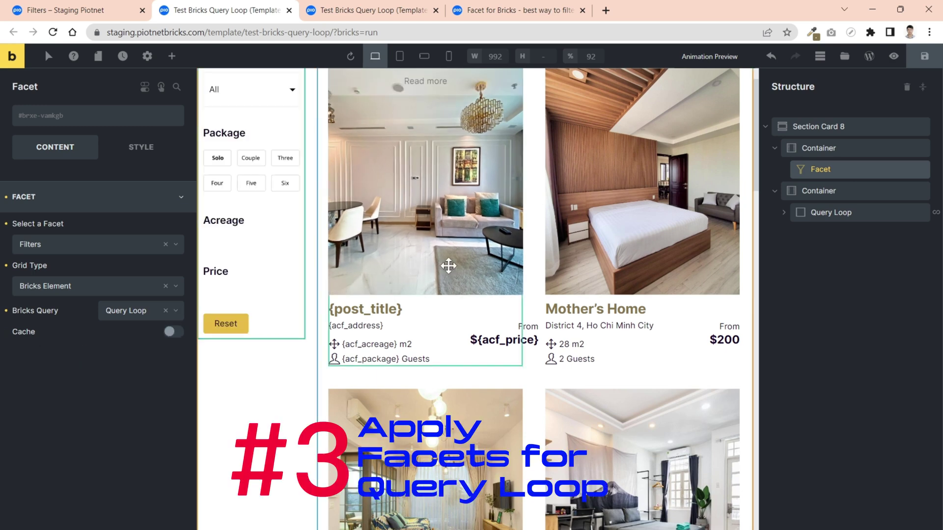
- Set the Query Loop's PiotnetGrid Facets Apply option to Filters and save the template
left_click(825, 216)
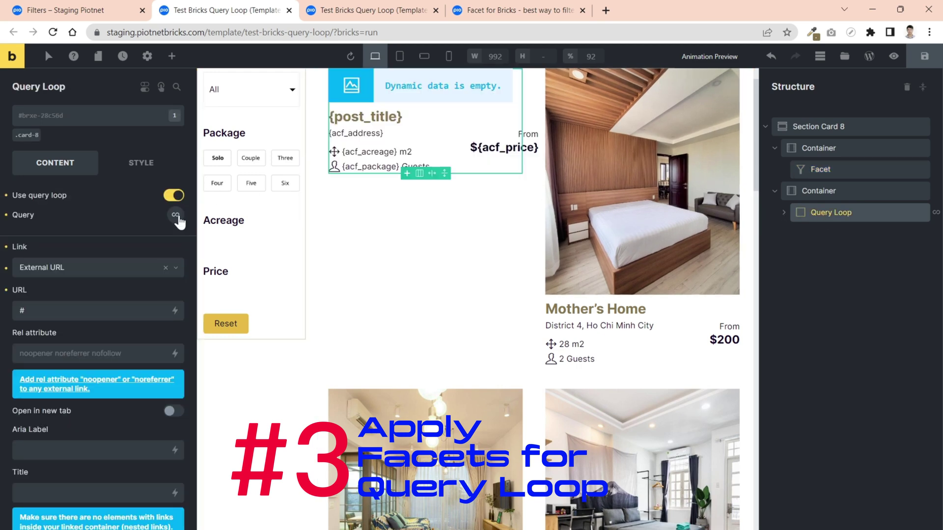
left_click(177, 217)
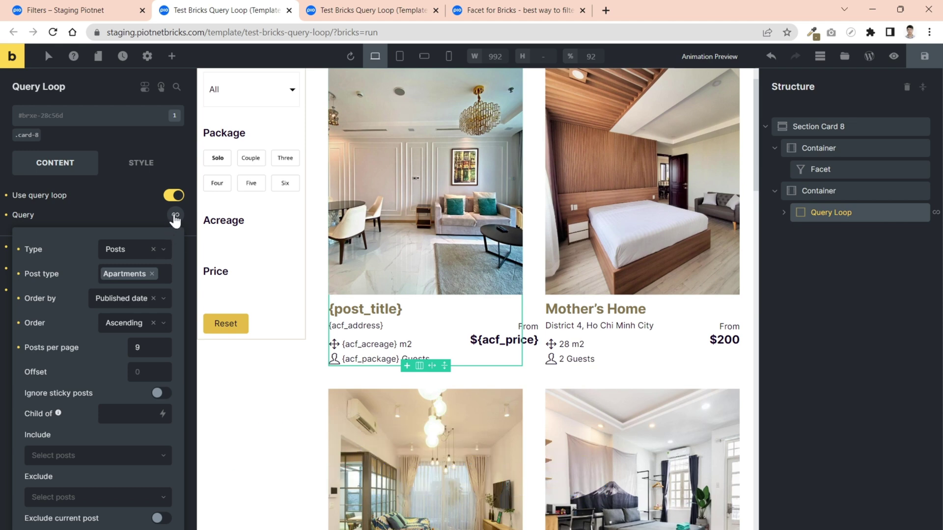
left_click(175, 217)
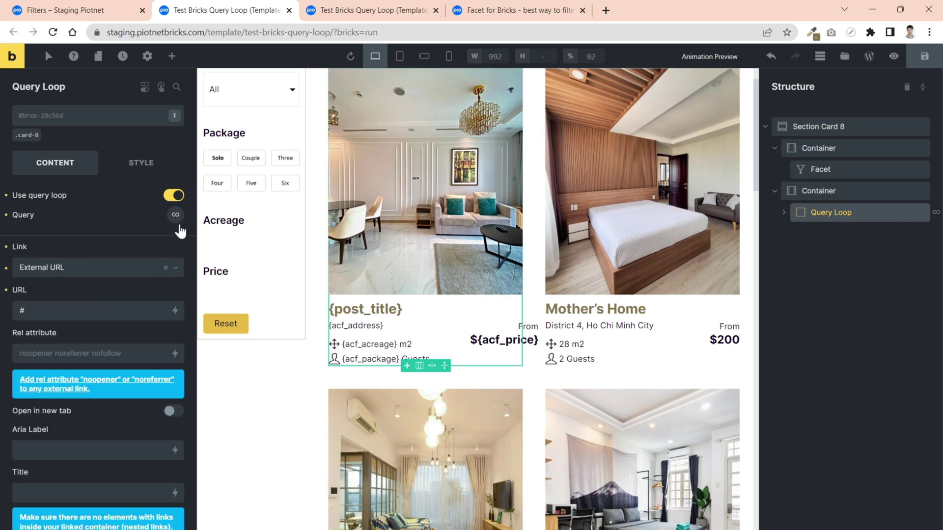
scroll(152, 272, "down", 5)
scroll(152, 272, "down", 1)
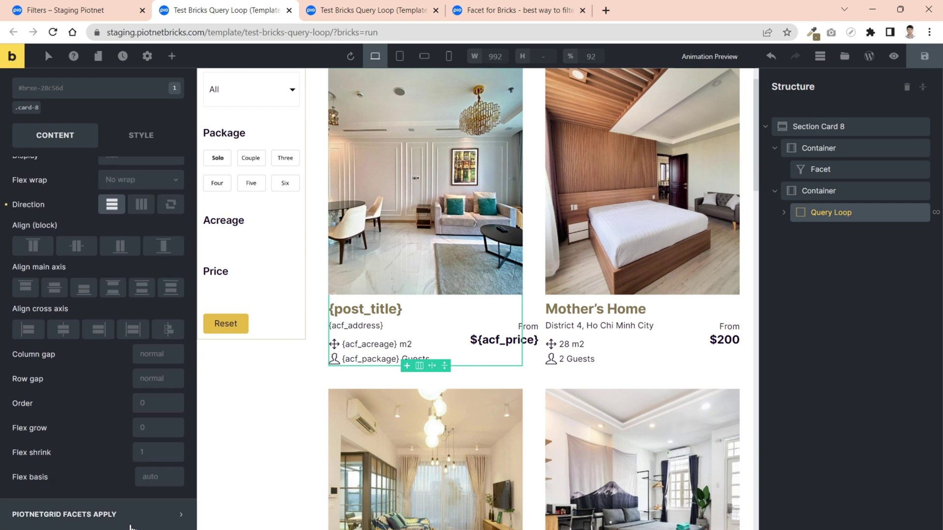
left_click(123, 513)
scroll(115, 496, "down", 2)
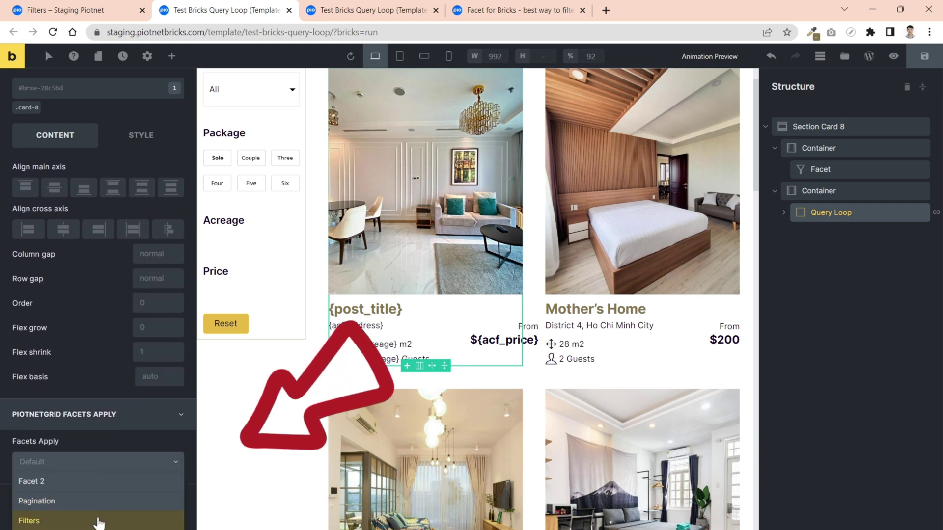
left_click(99, 520)
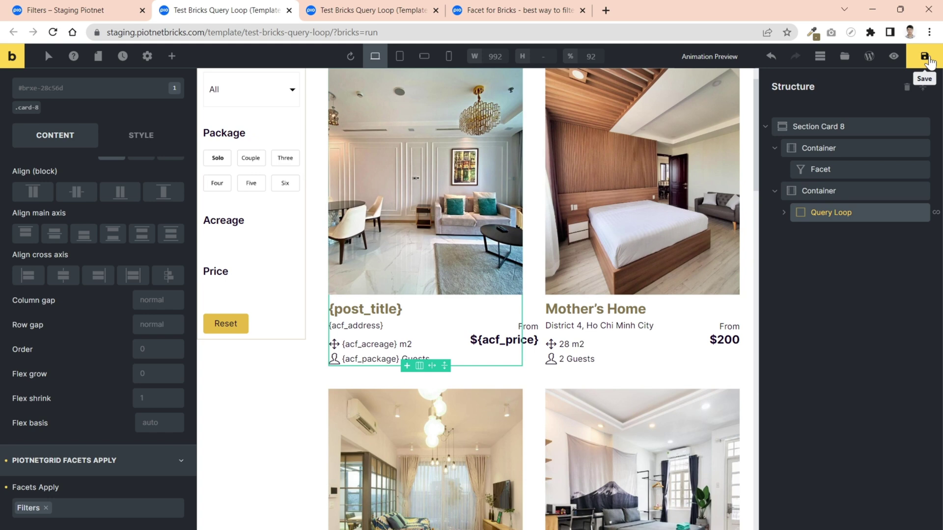
left_click(926, 56)
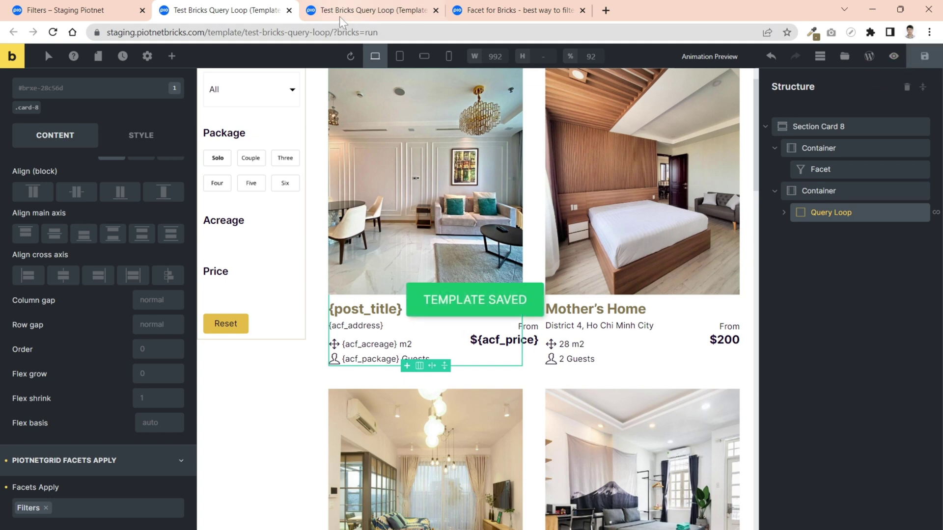
left_click(343, 9)
- Reload the front-end page, try the Can Tho province, reset, then filter to the Five package
left_click(53, 33)
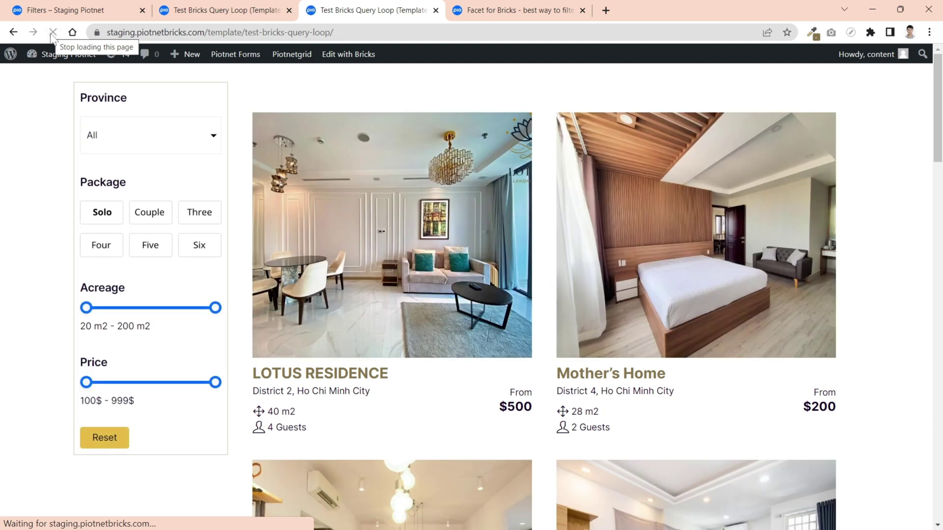
mouse_move(70, 45)
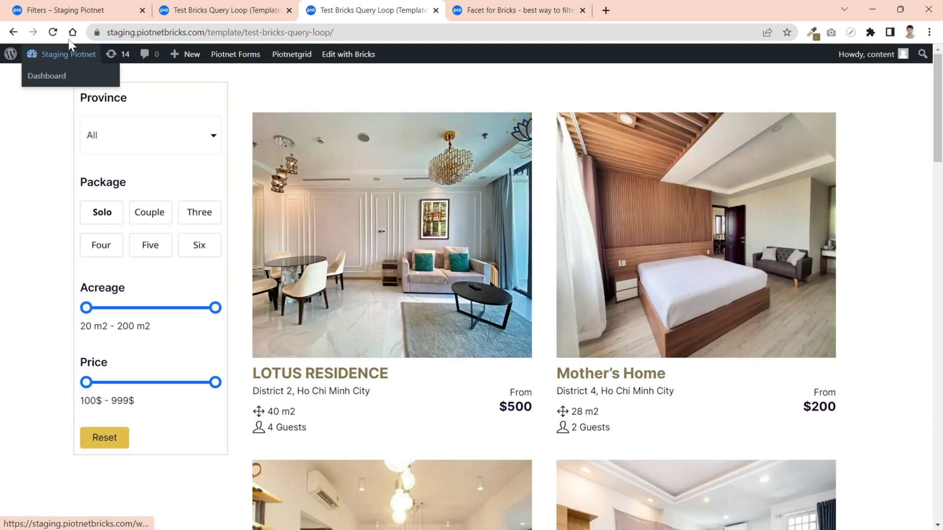
left_click(170, 138)
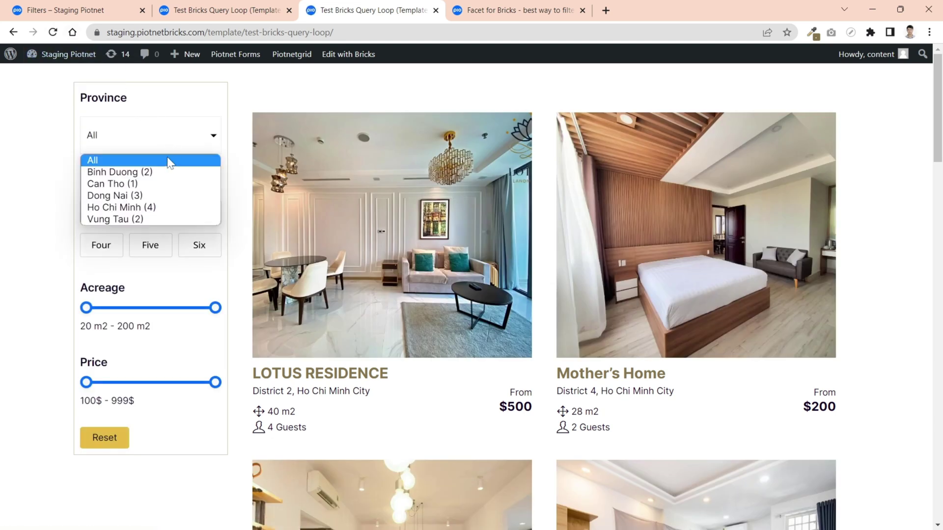
left_click(154, 185)
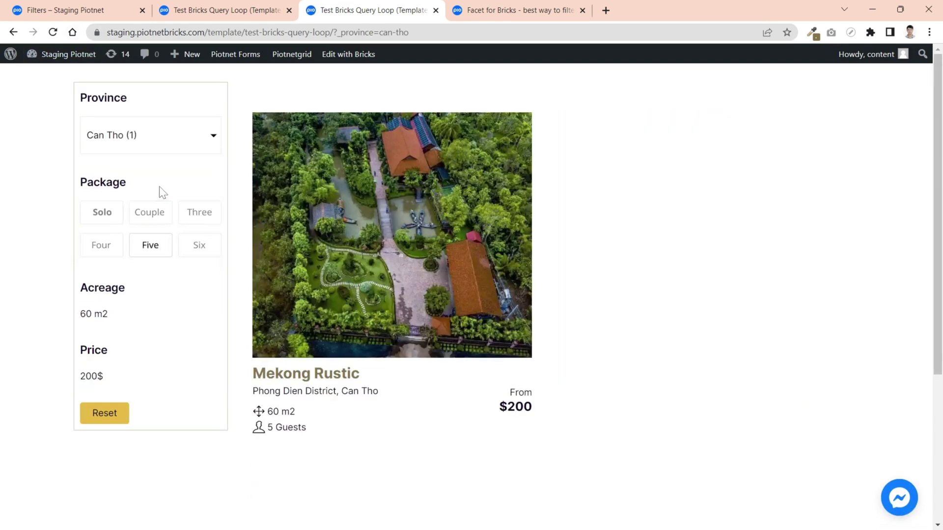
left_click(105, 415)
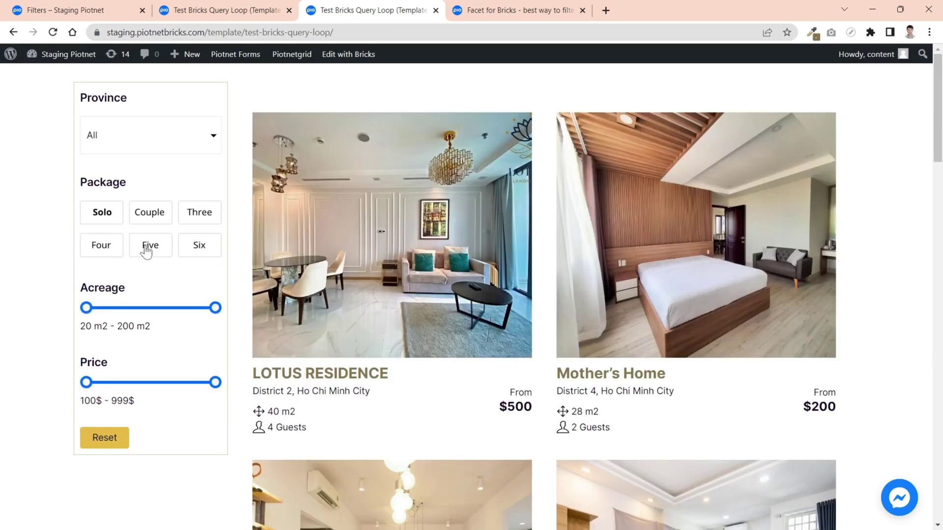
left_click(146, 250)
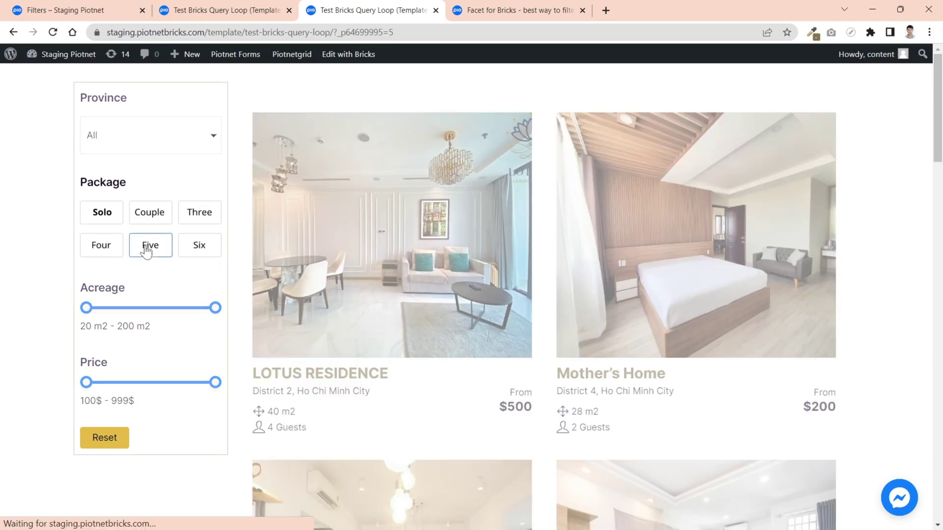